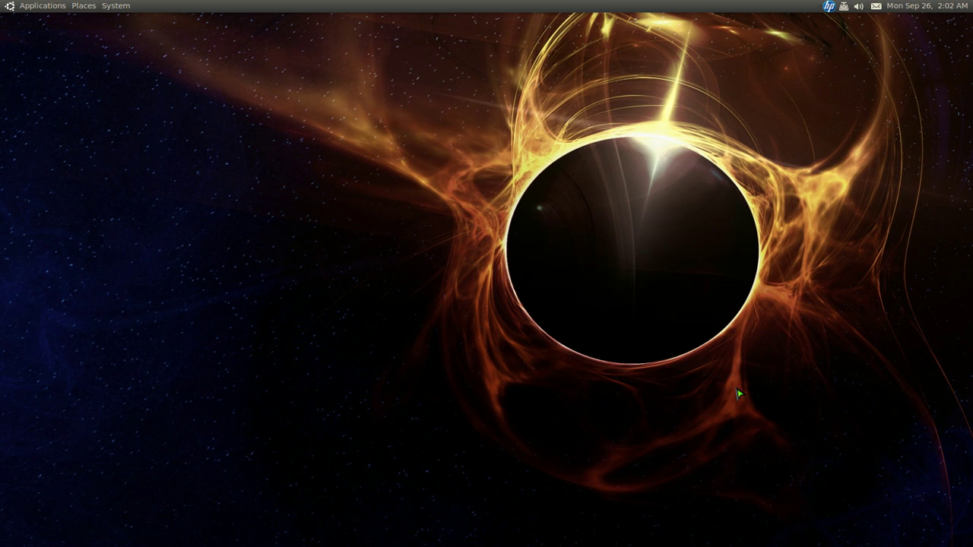
Open the drop-down terminal at the SimpleMovieCatalog directory and list its files
key("F12")
key("ctrl+Page_Down")
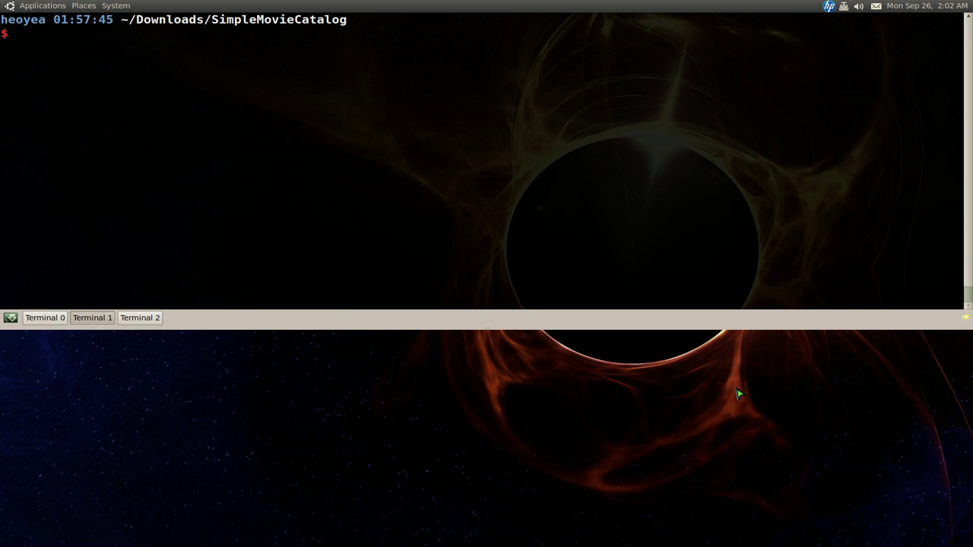
type("ls")
key("Return")
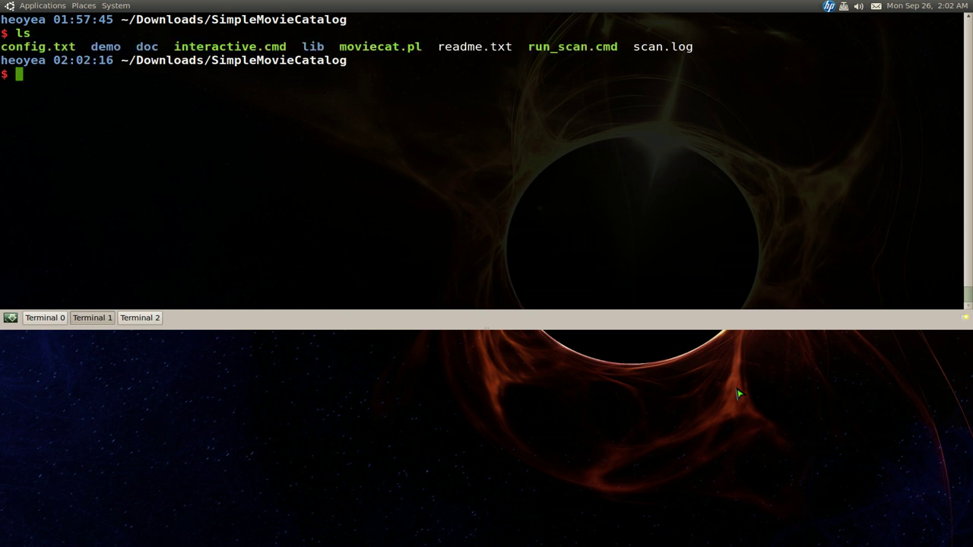
double_click(380, 46)
triple_click(369, 88)
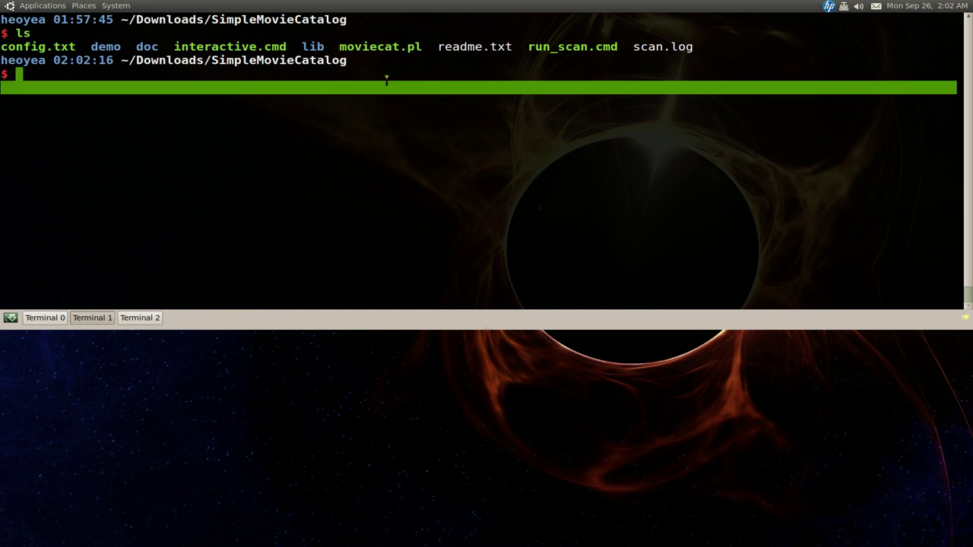
left_click(387, 81)
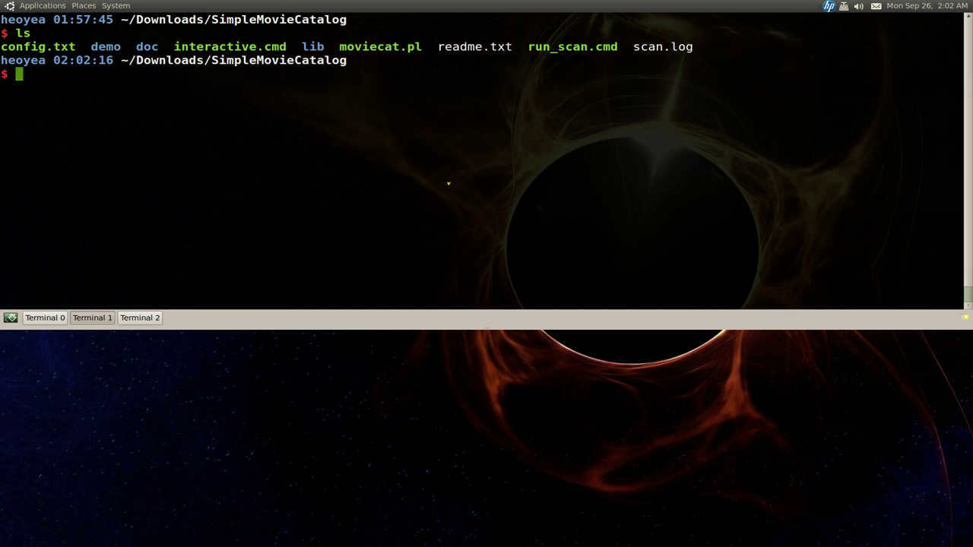
double_click(38, 47)
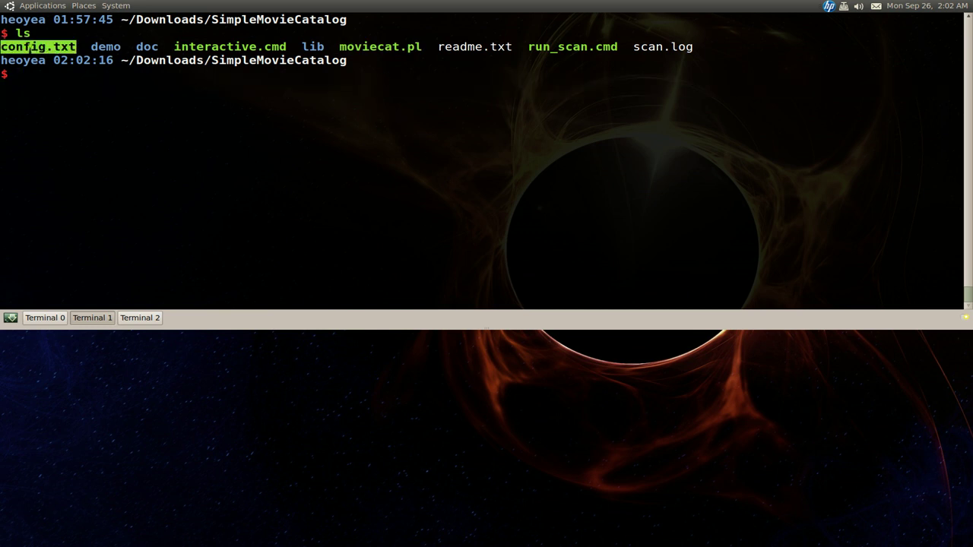
left_click(141, 103)
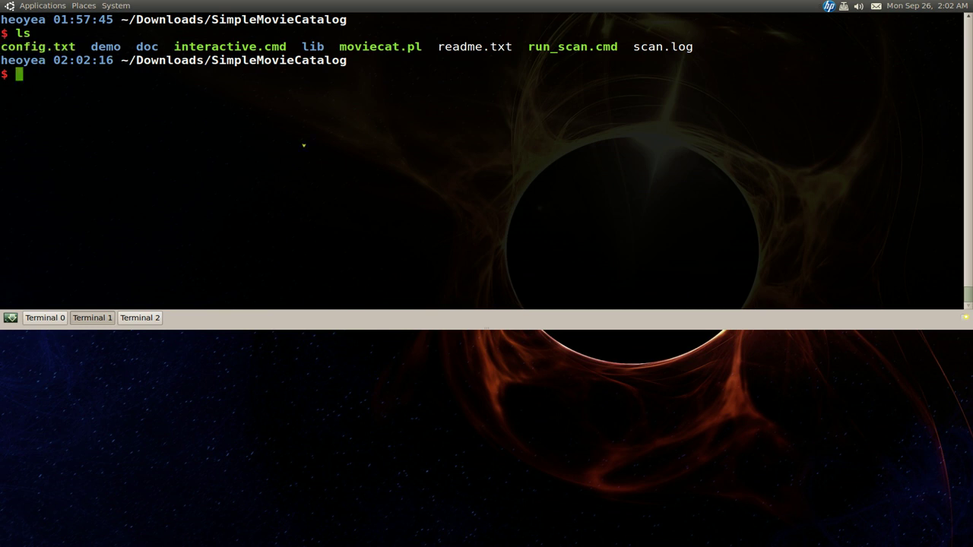
Open config.txt in vim and place the cursor on the first empty line below the example directories
type("vim con")
key("Tab")
key("Return")
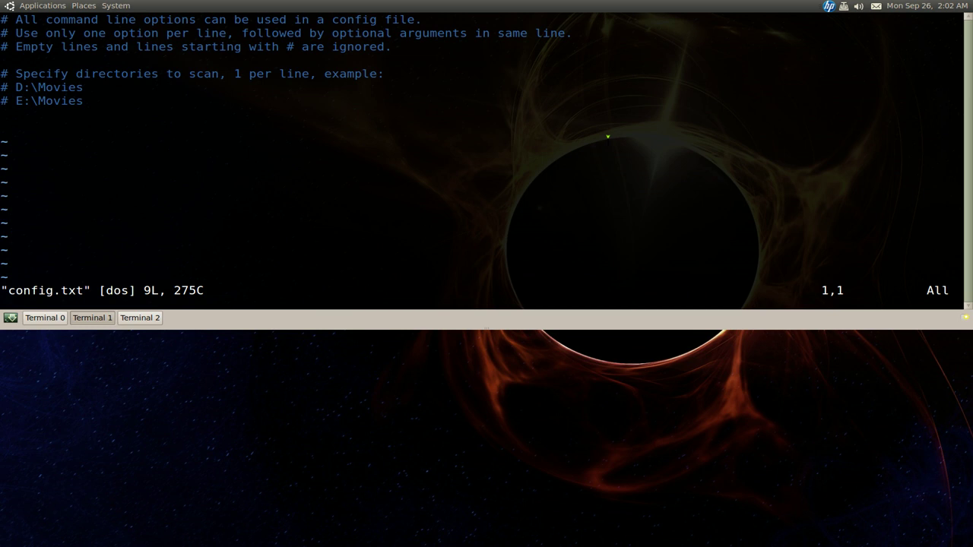
key("Down")
key("Down")
key("Down")
key("Down")
key("Down")
key("Down")
key("Down")
key("Down")
key("Up")
Switch to the terminal session at ~/Videos/Upcoming and list the video files in it
key("ctrl+Page_Down")
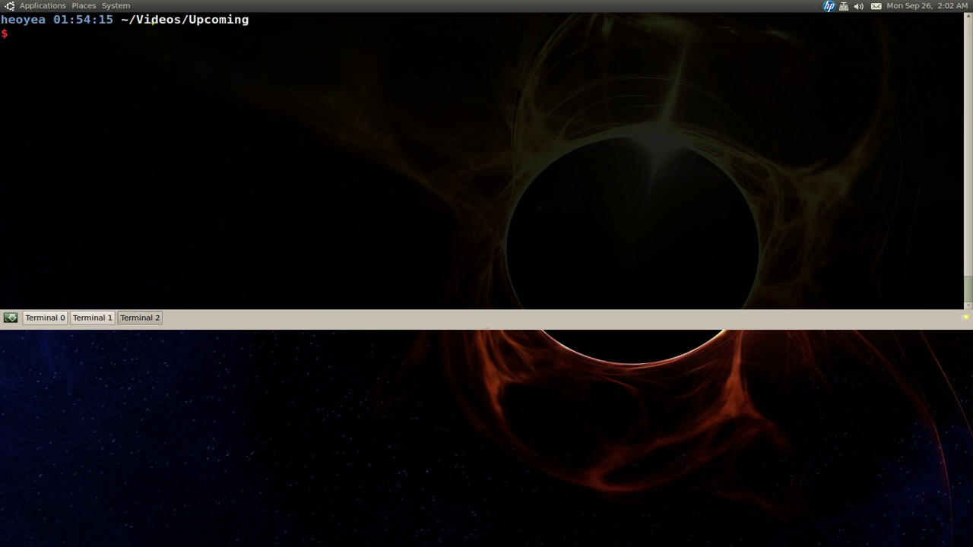
left_click_drag(152, 21, 235, 20)
type("ls")
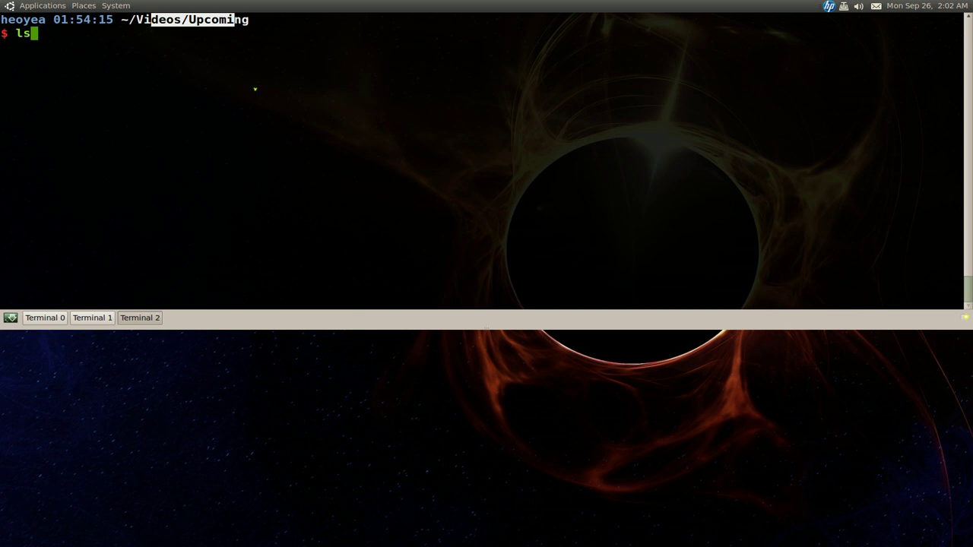
key("Return")
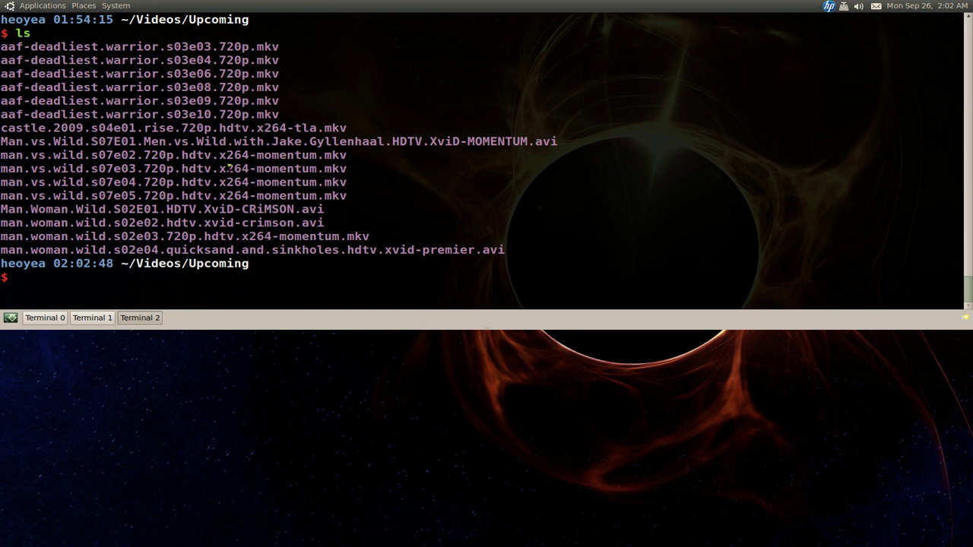
Back in config.txt, add the full home-directory path to Videos/Upcoming/ below the example directories, then save and quit vim
key("ctrl+Page_Up")
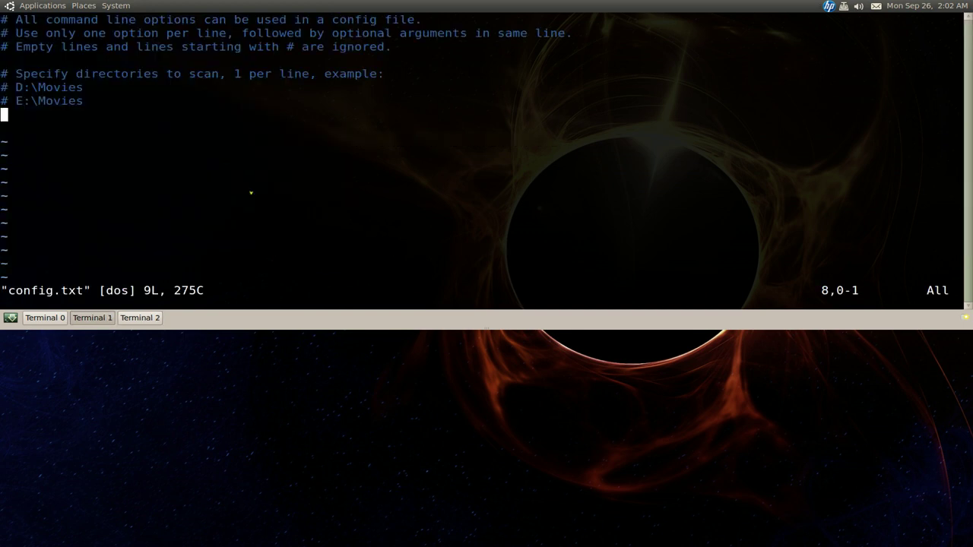
key("i")
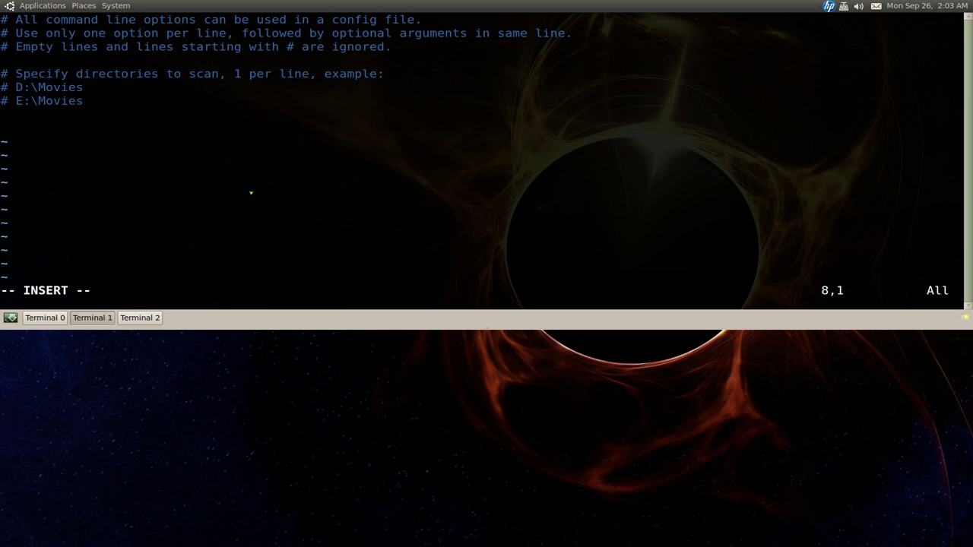
type("~")
key("BackSpace")
type("/home/heoye")
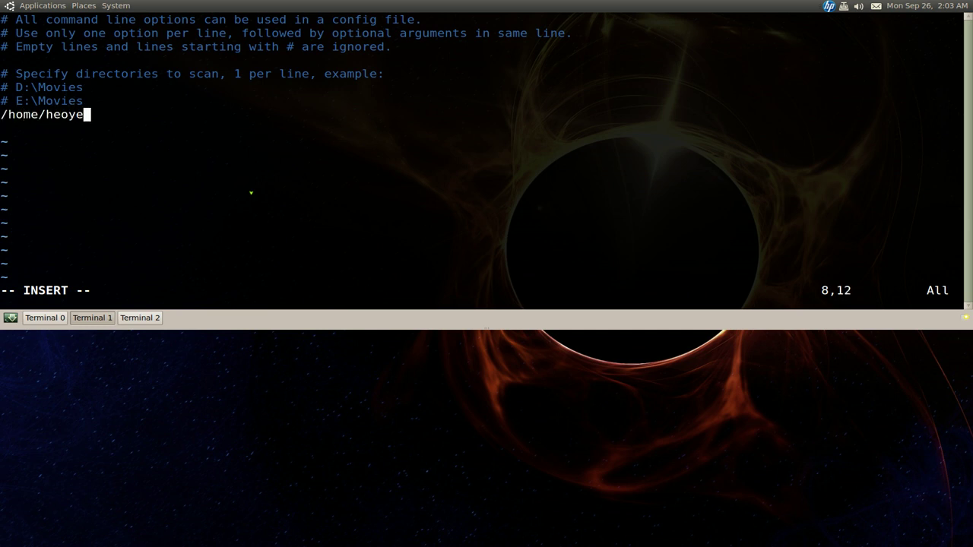
type("a/Videos/")
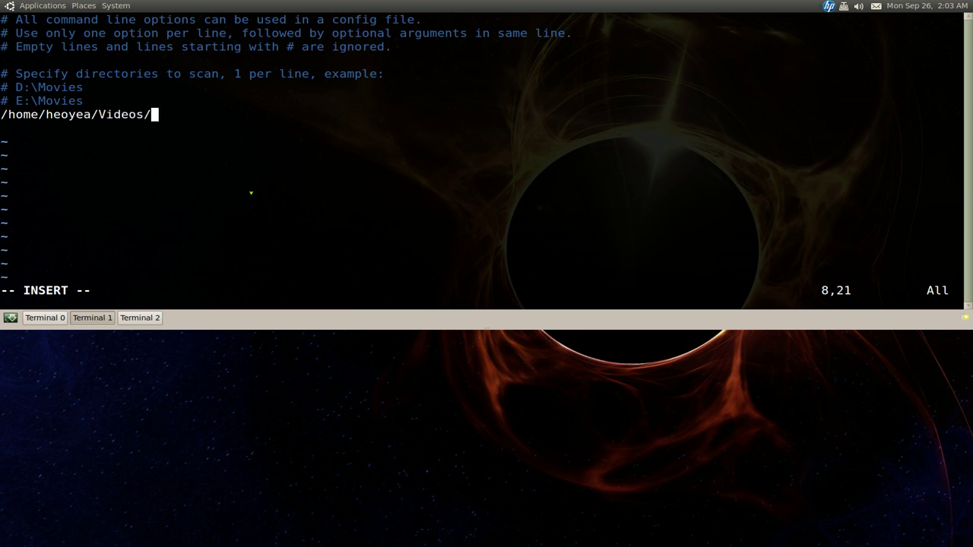
type("Upcoming")
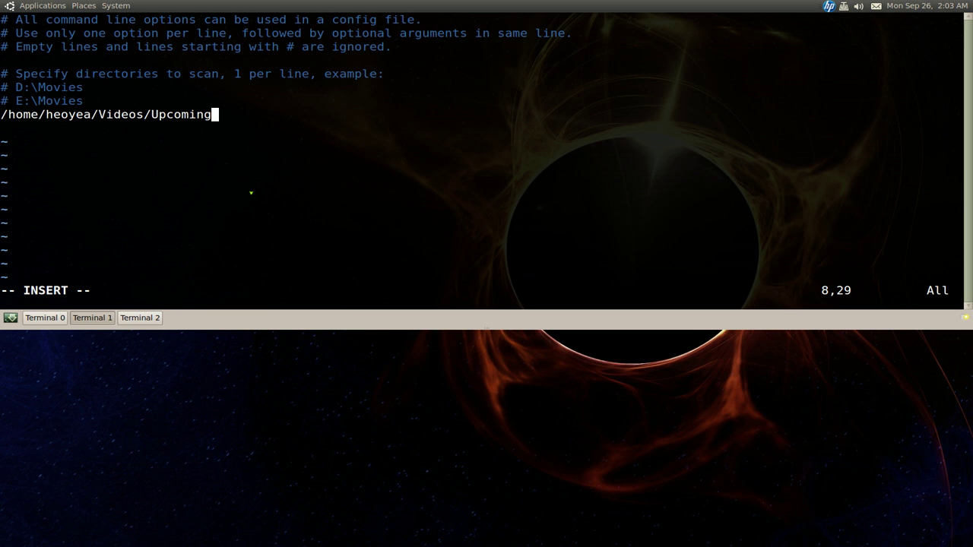
type("/")
key("Return")
key("Return")
key("Return")
key("Return")
key("BackSpace")
key("BackSpace")
key("BackSpace")
key("Escape")
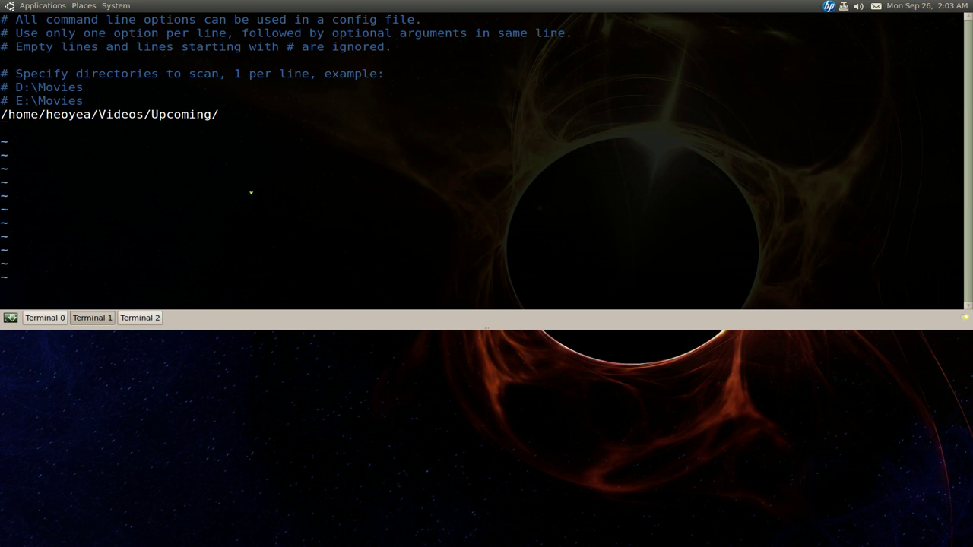
type(":x")
key("Return")
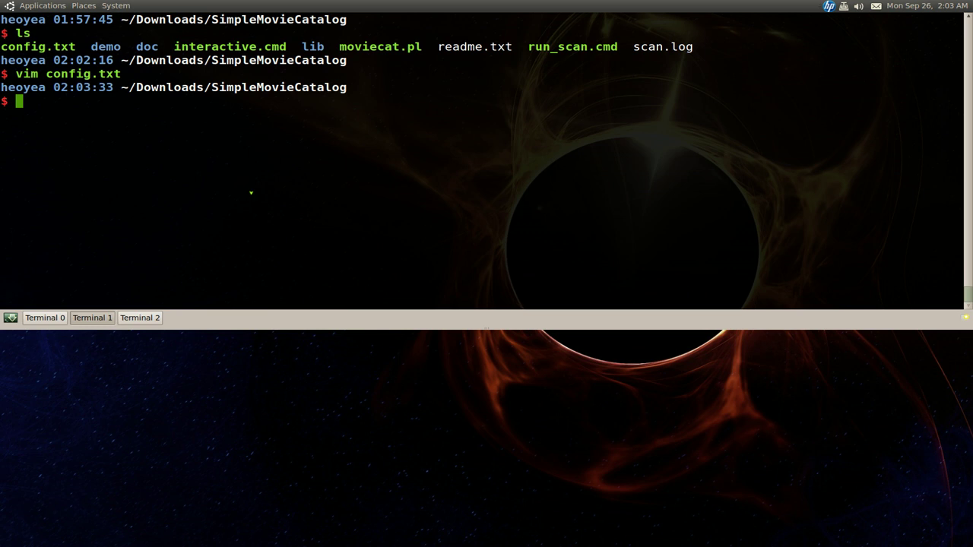
Run the moviecat.pl script with Perl, using config.txt as its configuration file through the -c option
type("perl moviecat.pl")
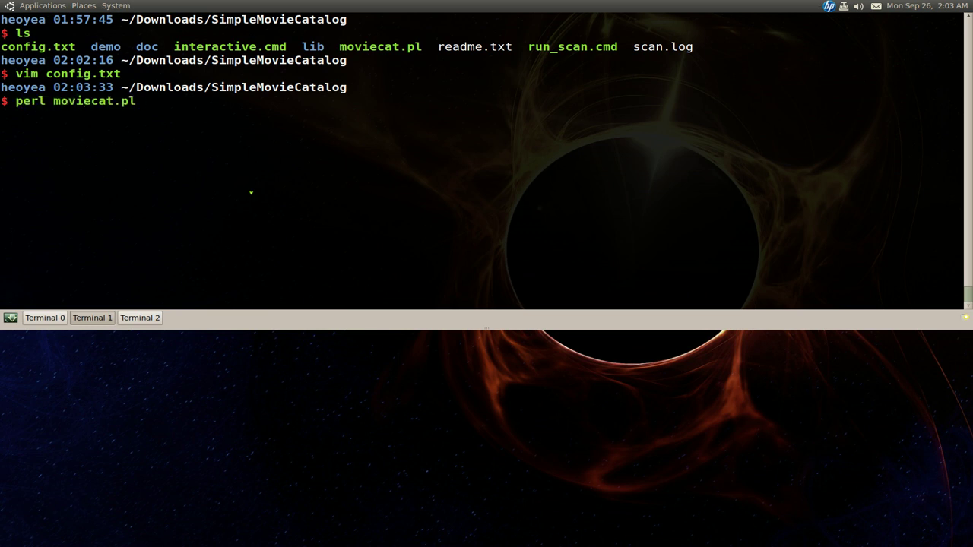
type(" -c con")
key("Tab")
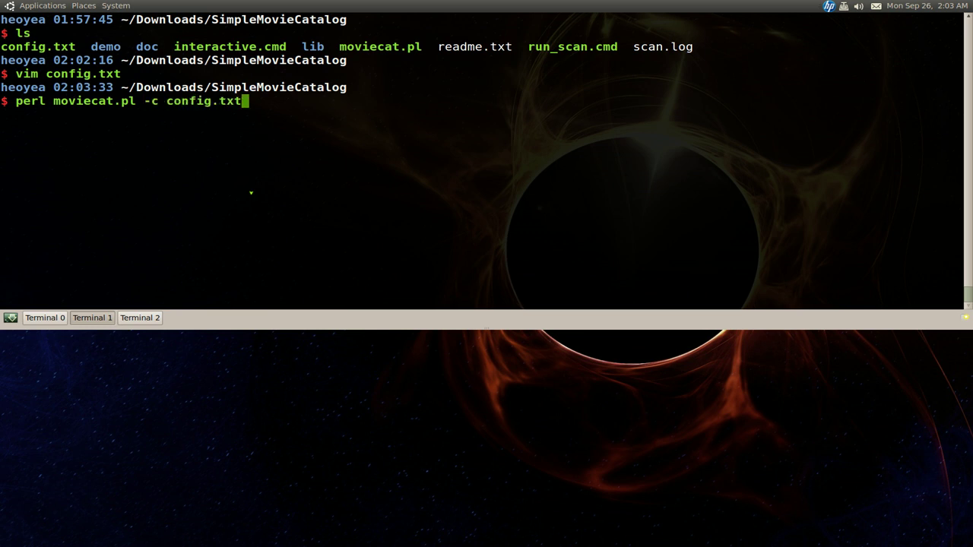
key("Return")
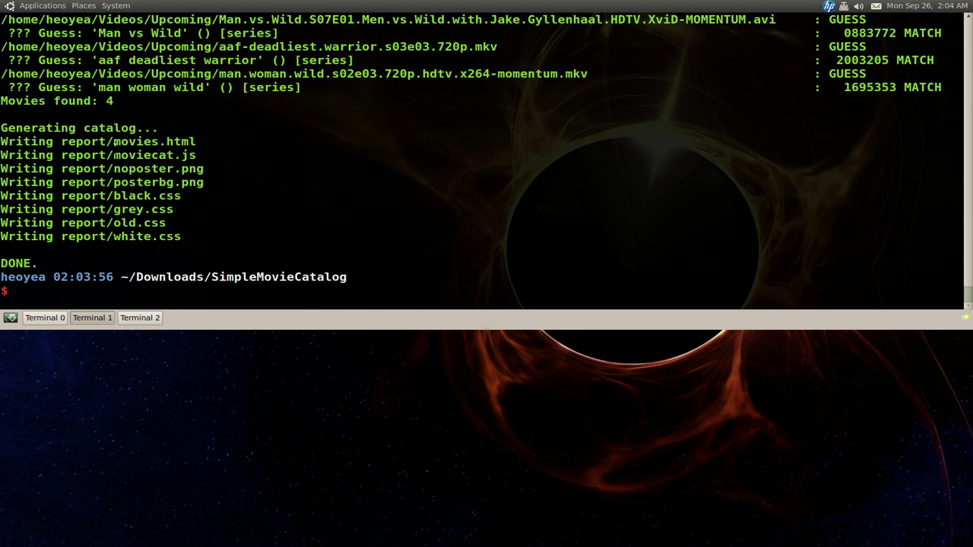
Change into the generated report directory and list its files
left_click_drag(112, 142, 196, 141)
left_click(195, 141)
type("cd report/")
key("Return")
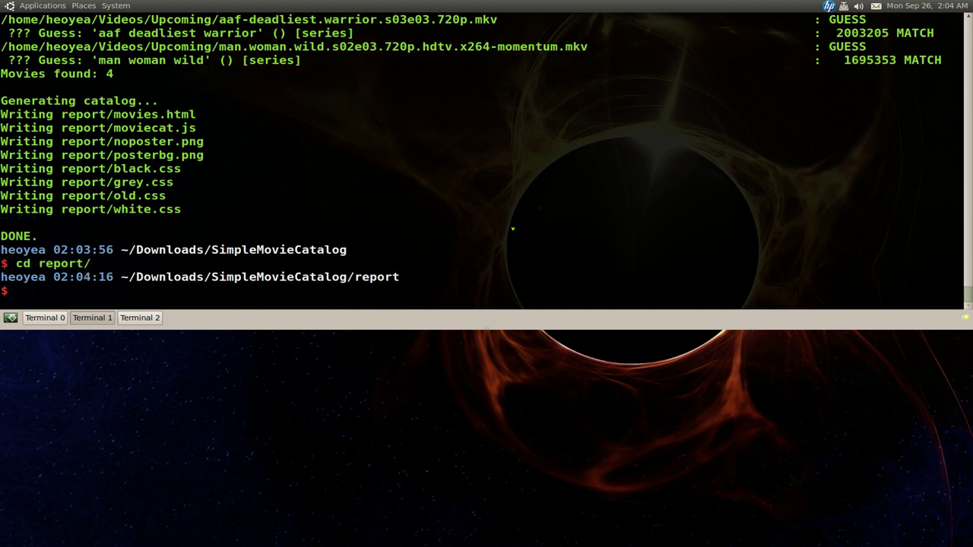
type("ls")
key("Return")
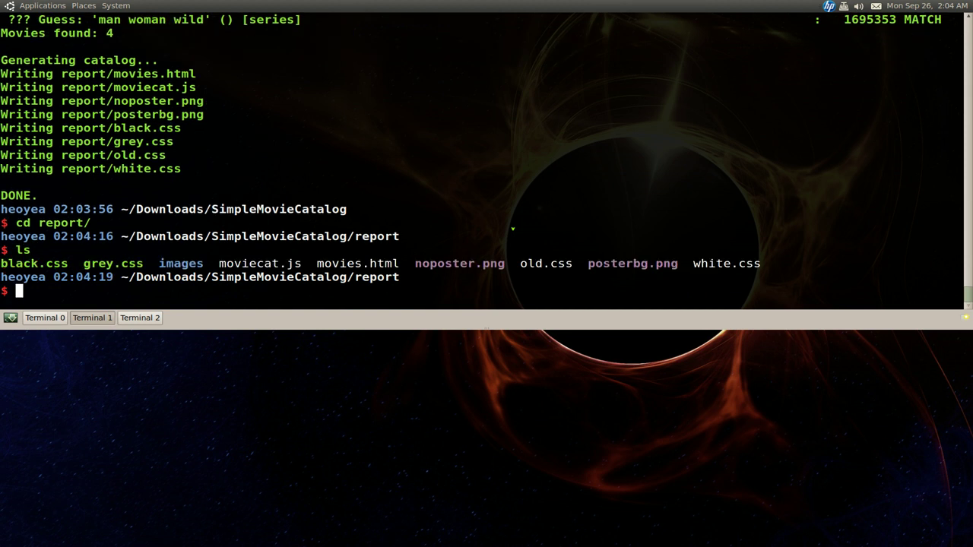
Open movies.html with xdg-open and look through the entries of the generated movie catalog
type("xdg-open mov")
key("Tab")
key("Tab")
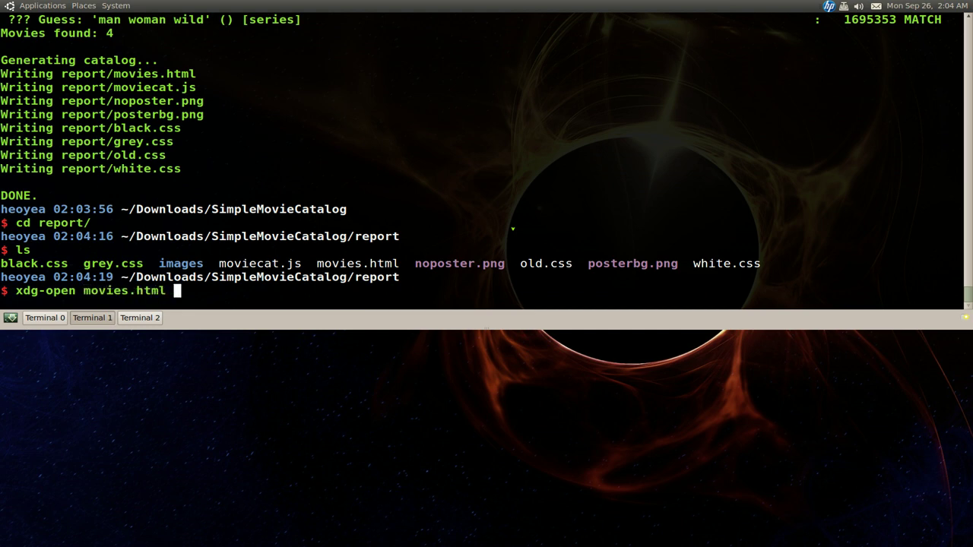
key("Return")
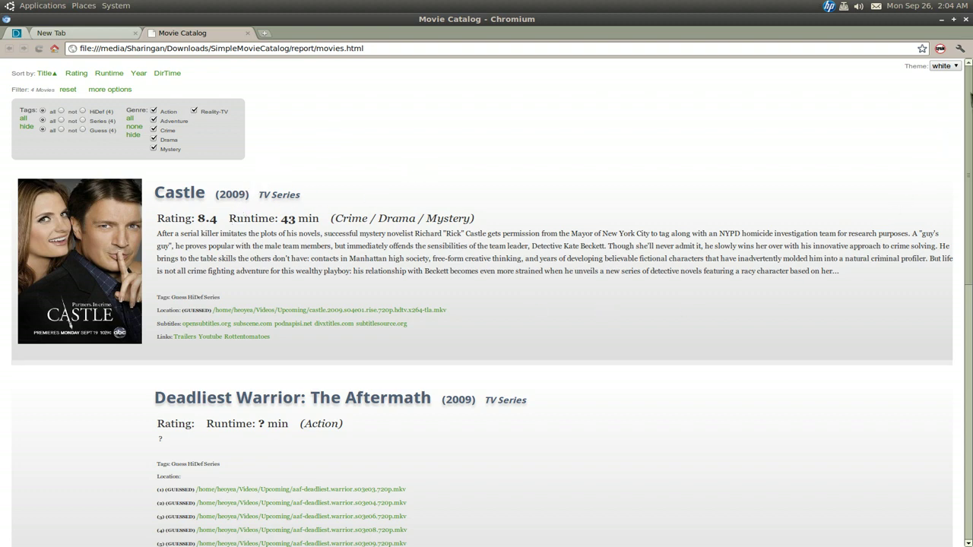
scroll(963, 190, "down", 4)
scroll(959, 228, "down", 5)
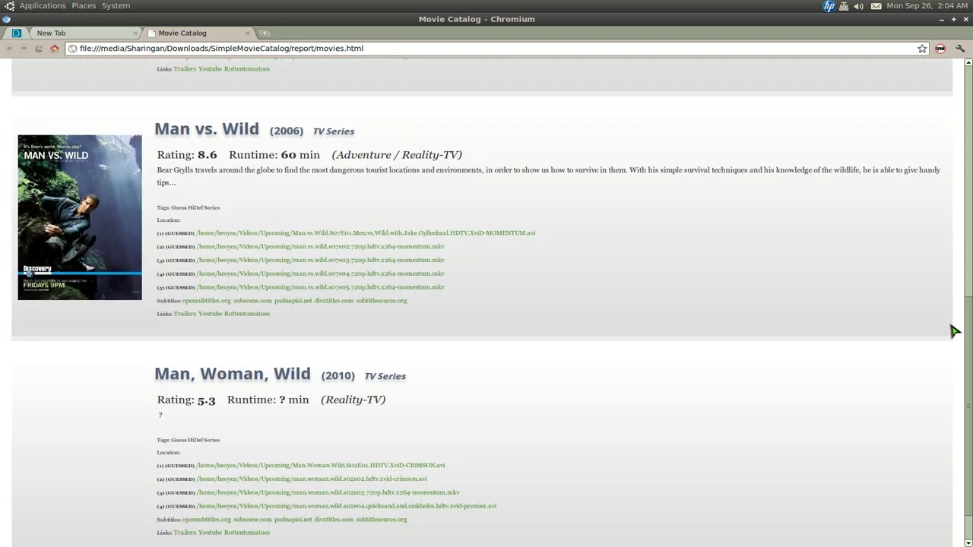
scroll(959, 388, "up", 4)
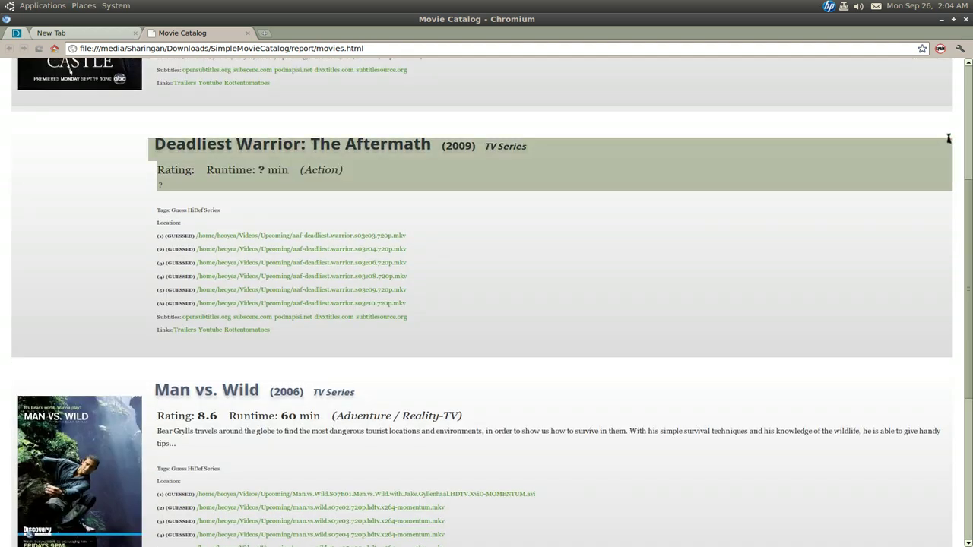
scroll(839, 165, "up", 4)
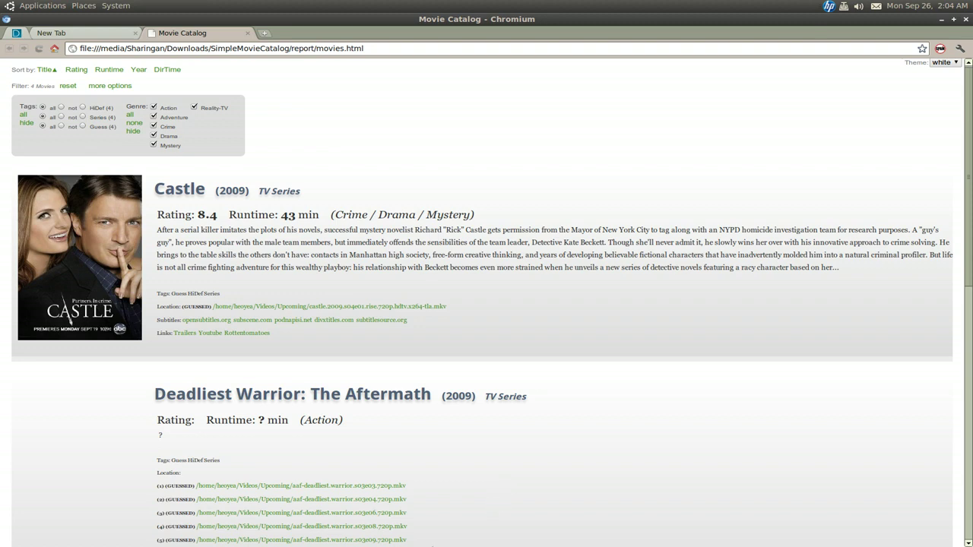
Minimize the browser and return to the drop-down terminal with a fresh prompt
left_click(941, 19)
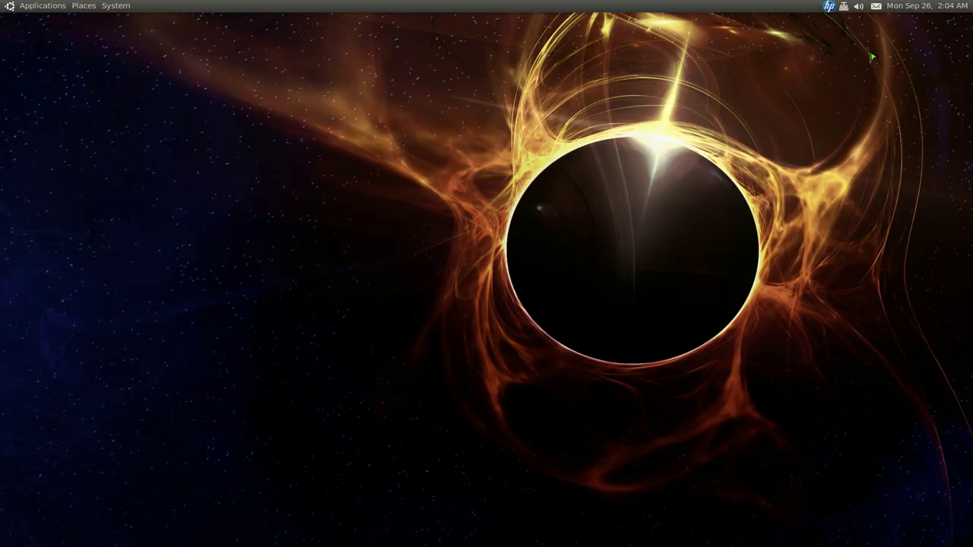
key("F12")
key("ctrl+c")
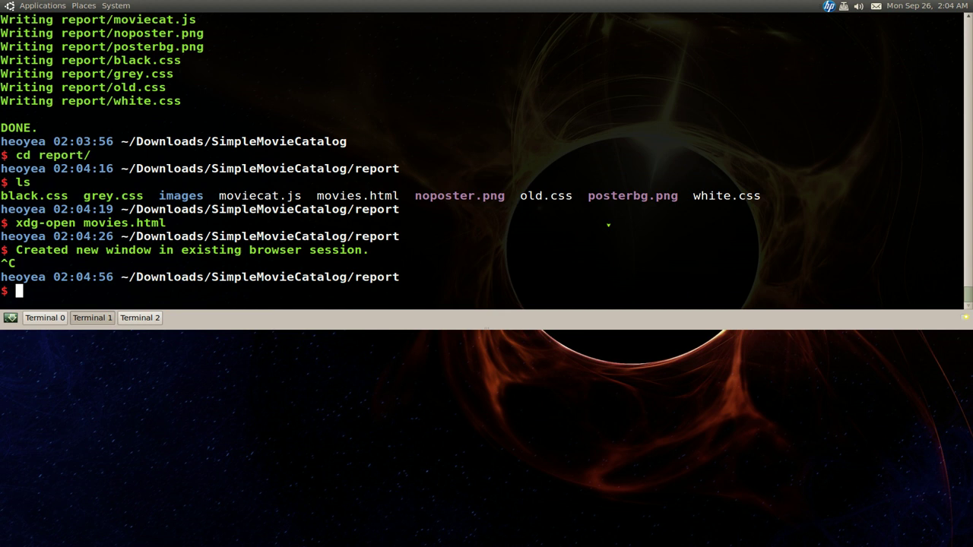
Go to the home directory, change into Scripts and list its contents
type("cd")
key("Return")
type("cd Vid")
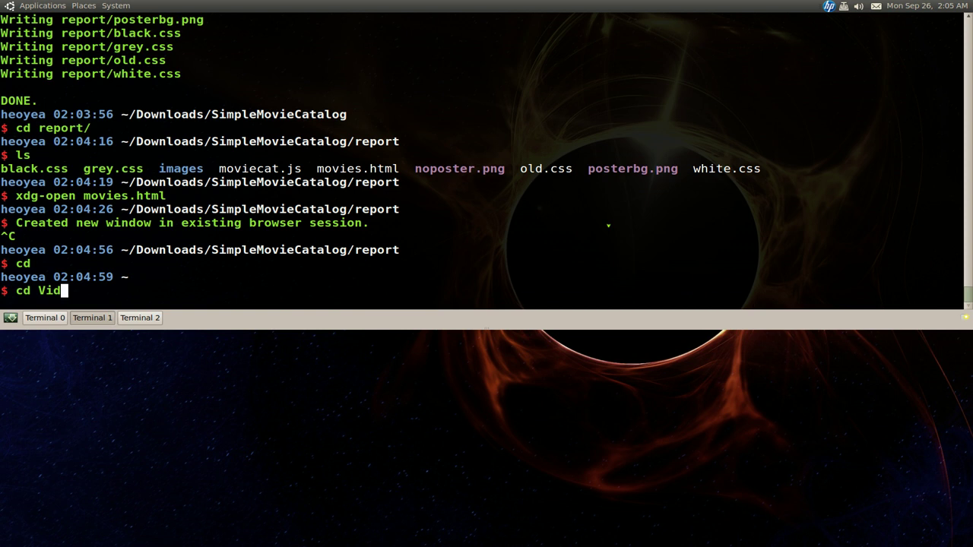
key("BackSpace")
key("BackSpace")
key("BackSpace")
type("Scripts")
key("Return")
type("ls")
key("Return")
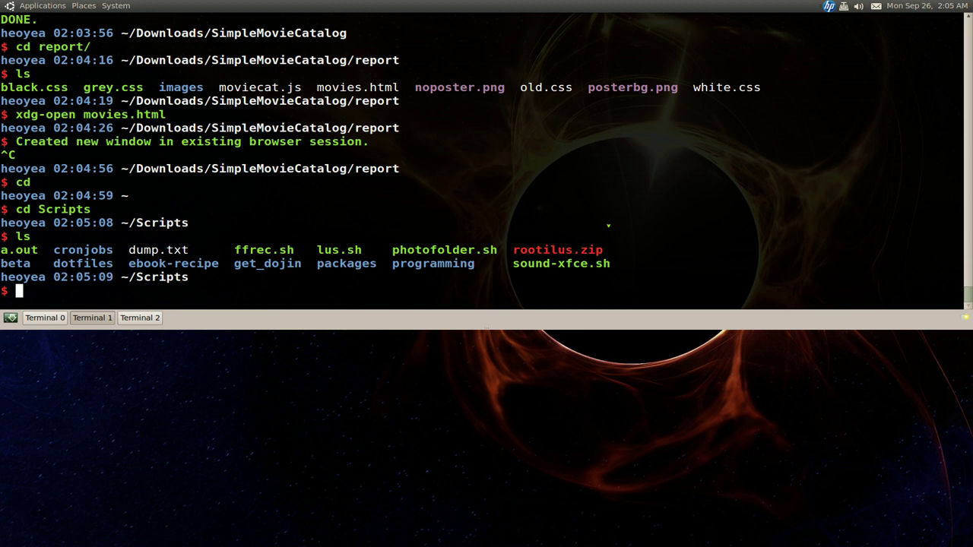
Change into packages/SimpleMovieCatalog and list the files of this second catalog copy
type("cd pa")
key("Tab")
key("Return")
type("cd Sim")
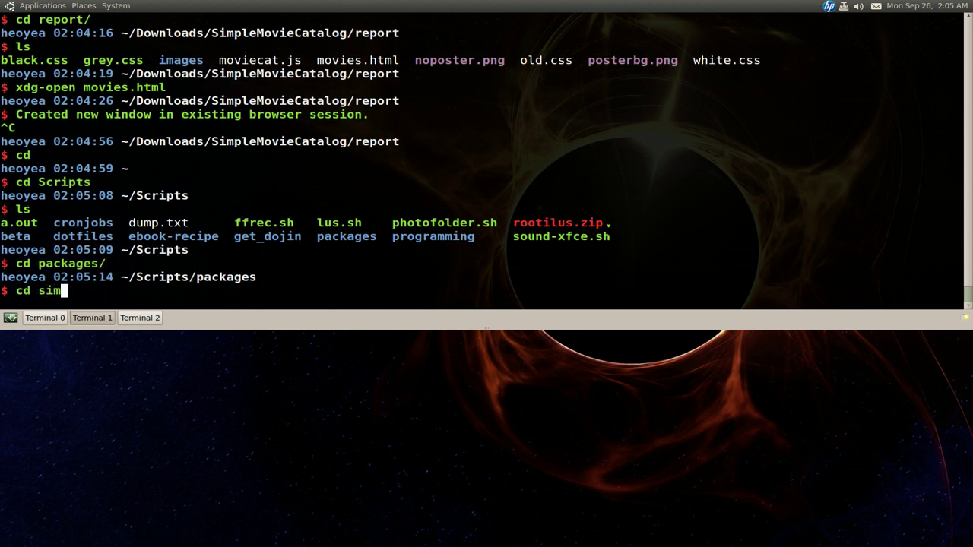
key("Tab")
key("Return")
type("ls")
key("Return")
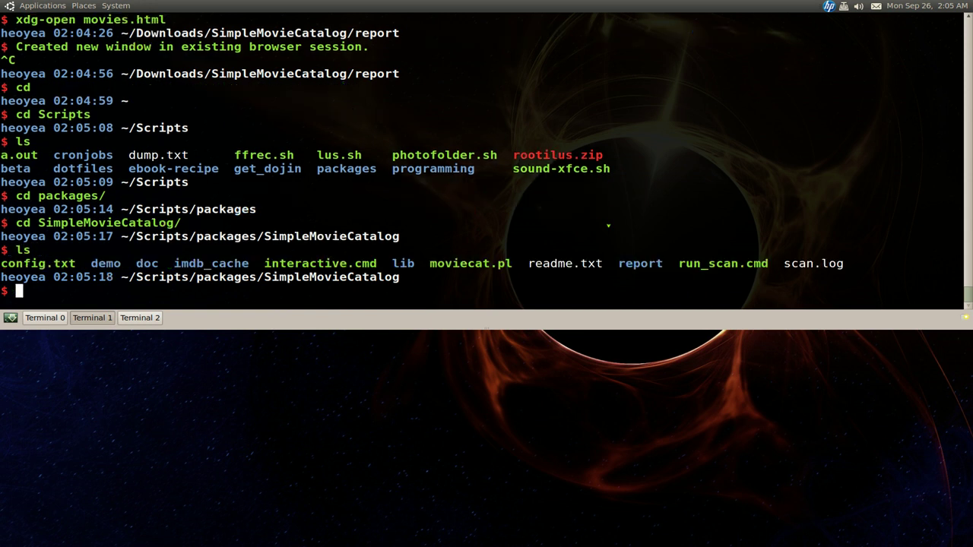
Change into the report directory of the SimpleMovieCatalog copy under Scripts/packages
type("cd r")
key("Tab")
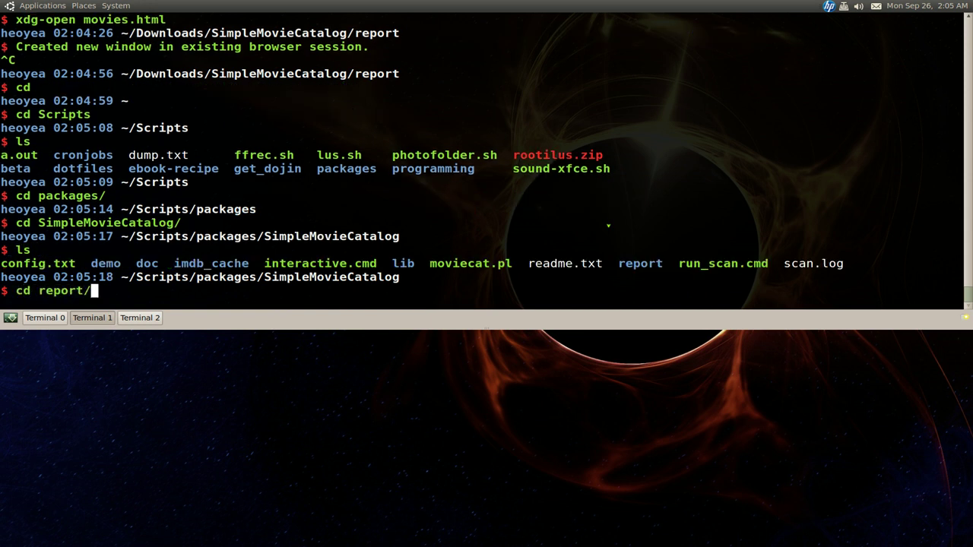
key("Return")
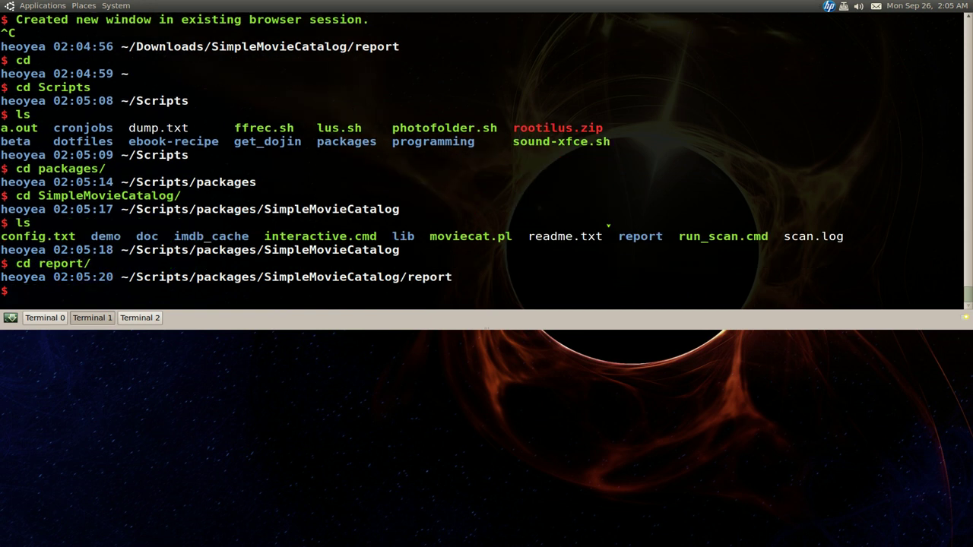
Open the movies HTML report from the current directory with xdg-open and look through its first movie entries
type("xdg-open mov")
key("Tab")
key("Tab")
key("Return")
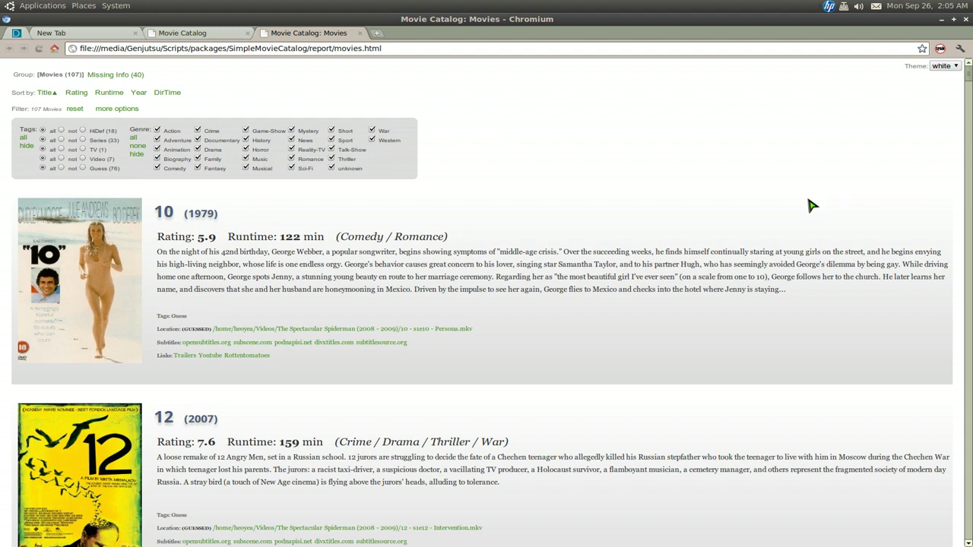
scroll(274, 317, "down", 3)
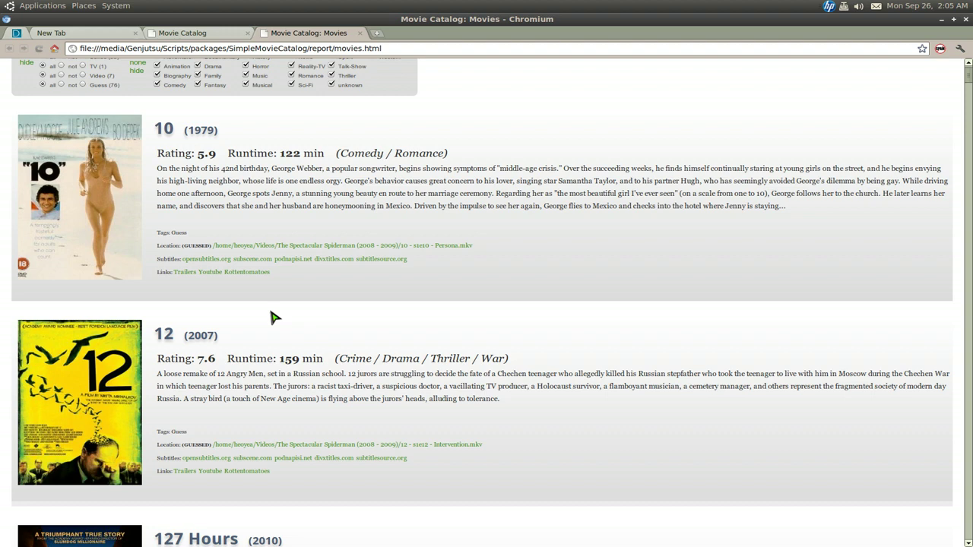
scroll(494, 296, "down", 2)
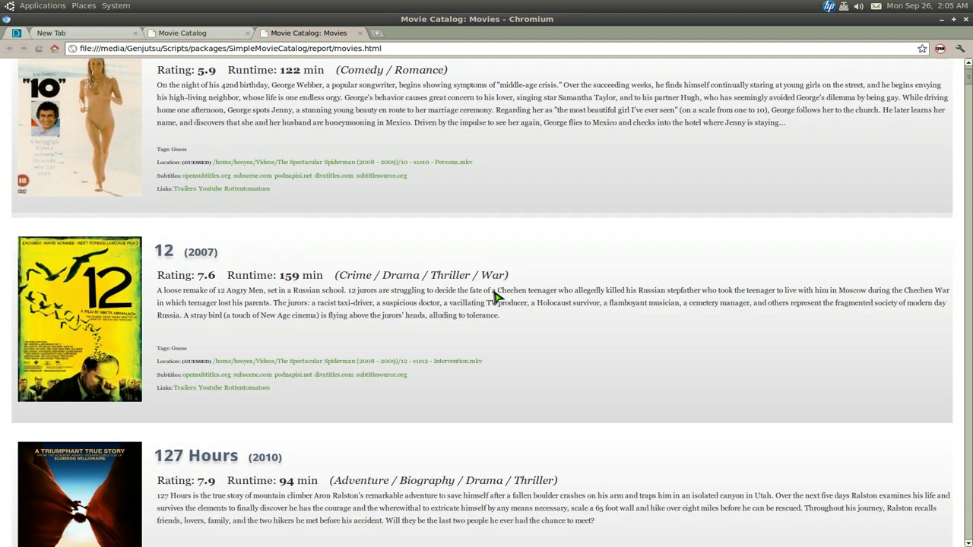
scroll(969, 86, "down", 8)
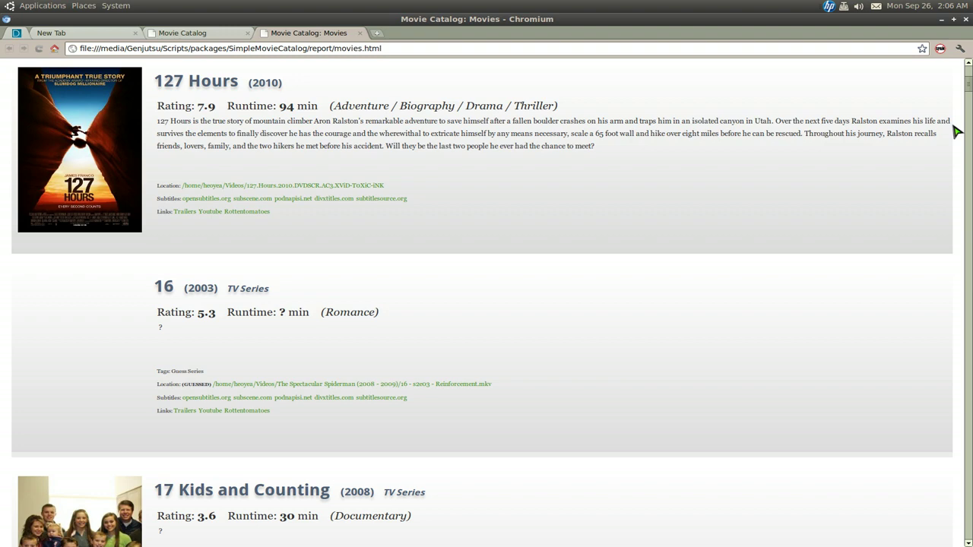
left_click_drag(969, 93, 968, 72)
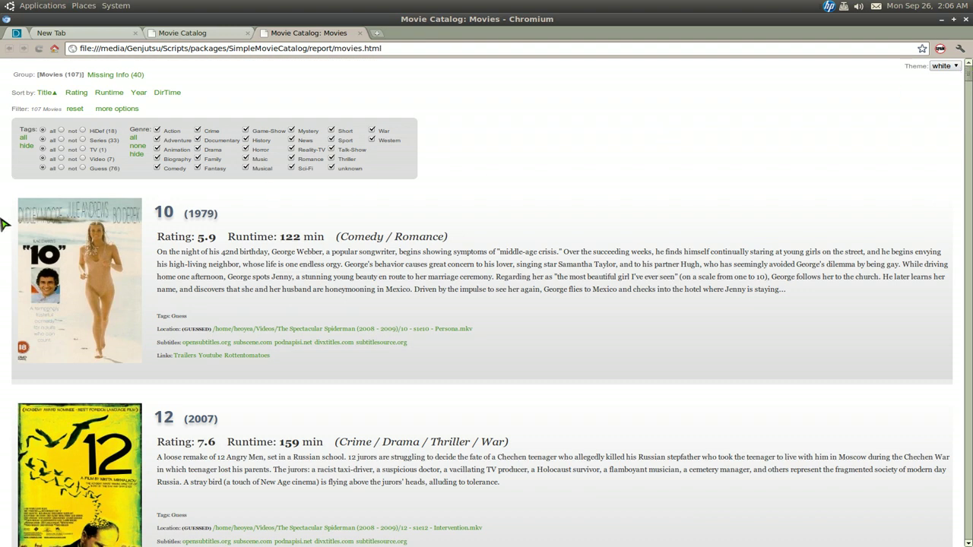
Enlarge the catalog page, clear all genre filters and show only the Animation genre
mouse_move(3, 220)
key("ctrl+plus")
key("ctrl+plus")
key("ctrl+plus")
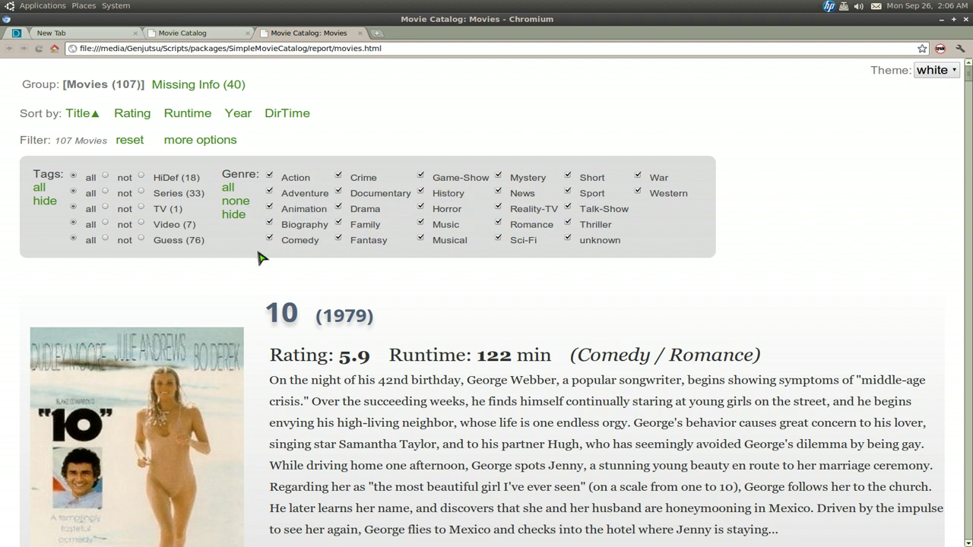
left_click(232, 203)
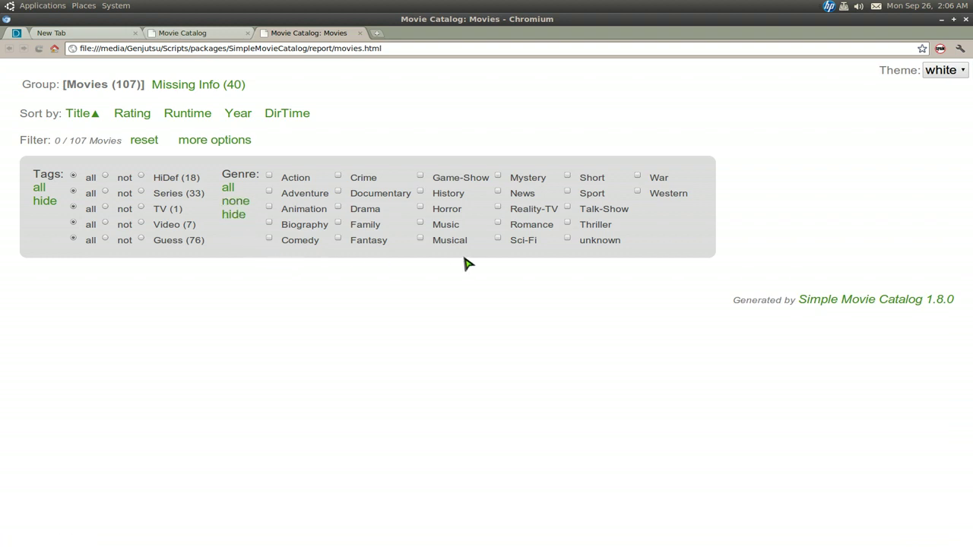
left_click(270, 207)
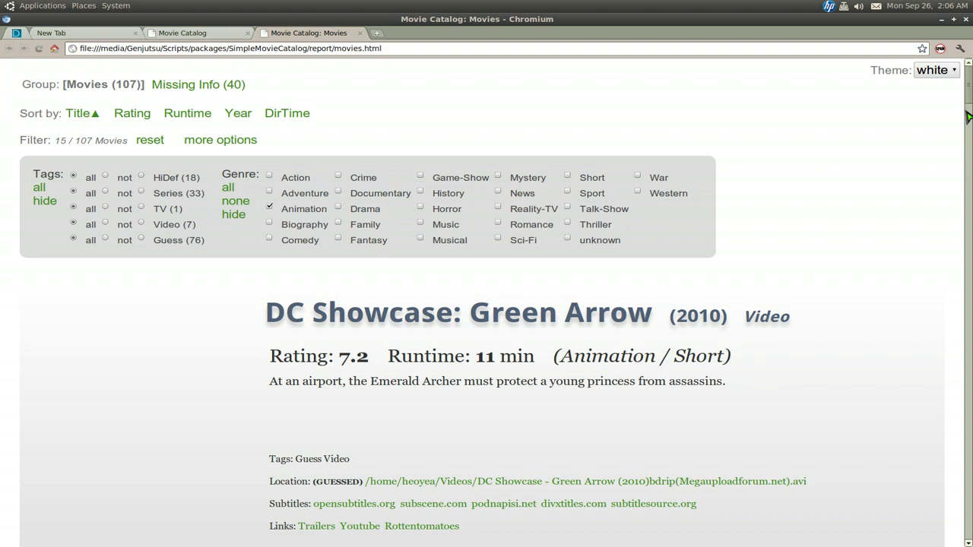
mouse_move(969, 88)
left_mouse_down()
mouse_move(969, 248)
mouse_move(955, 82)
left_mouse_up()
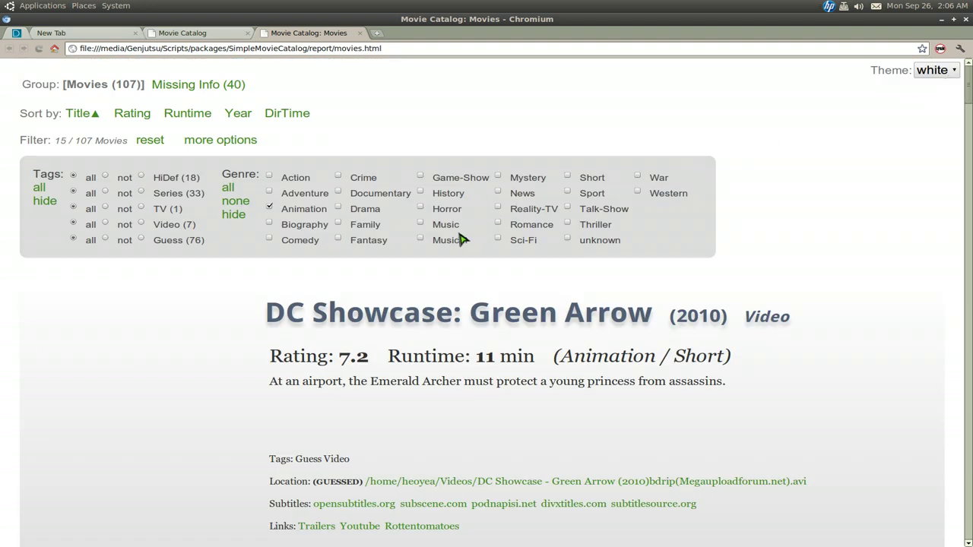
Add Drama to the genre filter and look through the matching entries, returning the page to its normal size
left_click(339, 206)
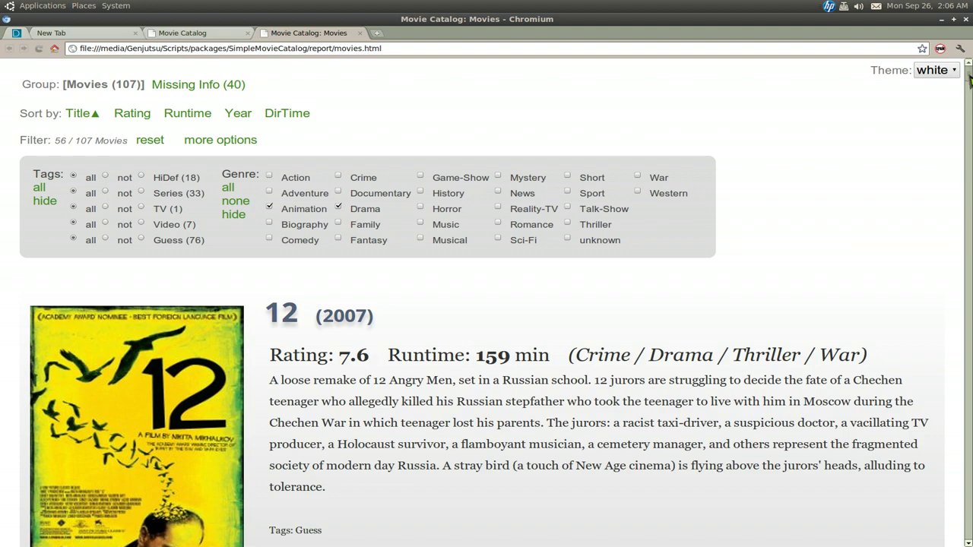
left_click_drag(969, 82, 970, 135)
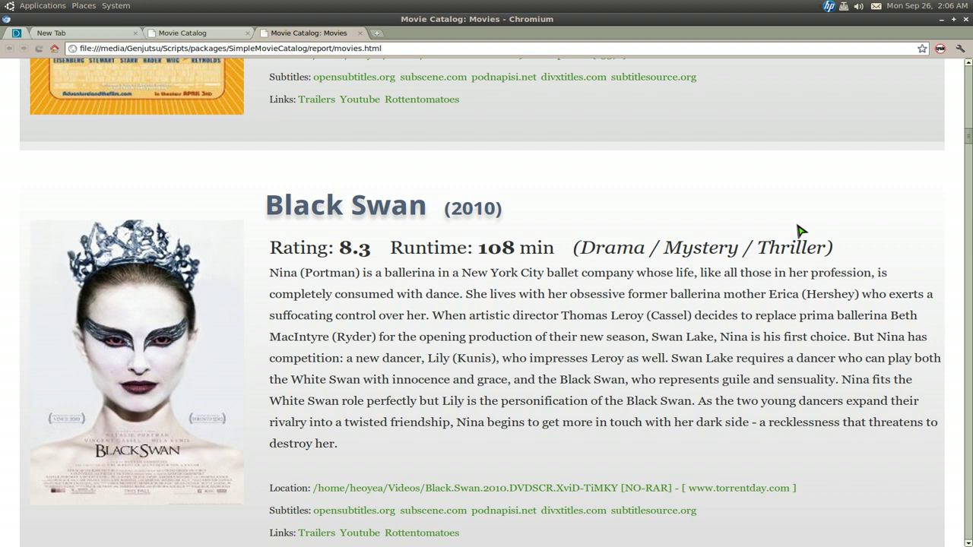
key("ctrl+minus")
key("ctrl+minus")
key("ctrl+minus")
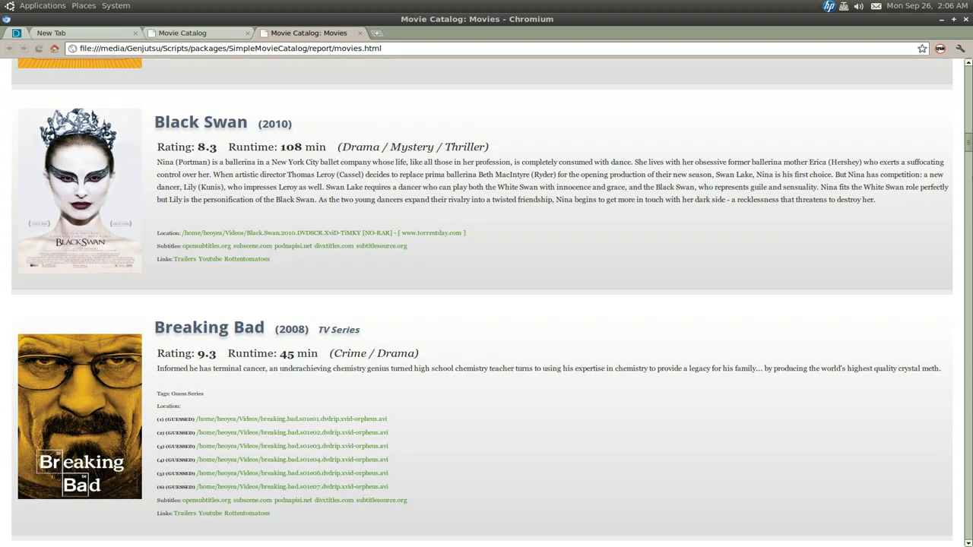
left_click_drag(969, 152, 951, 80)
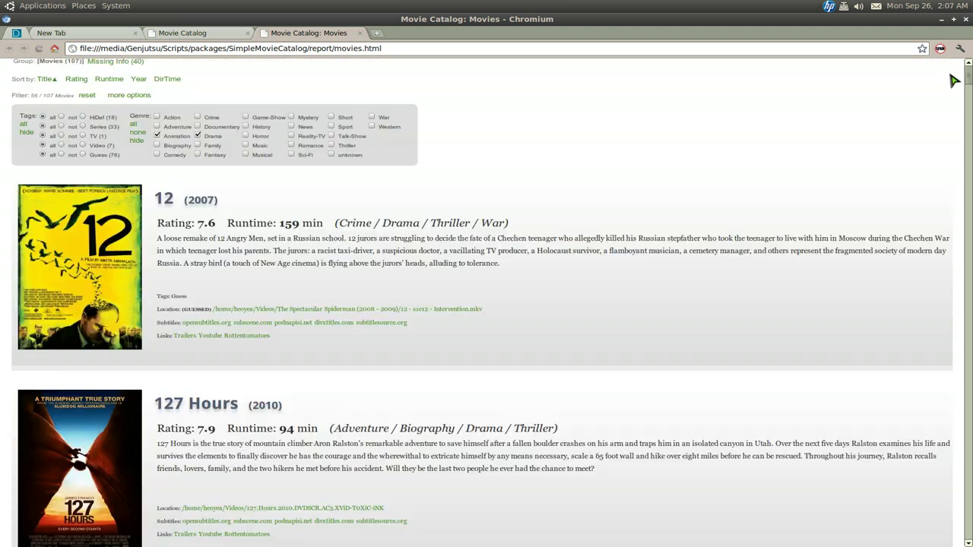
scroll(943, 114, "up", 1)
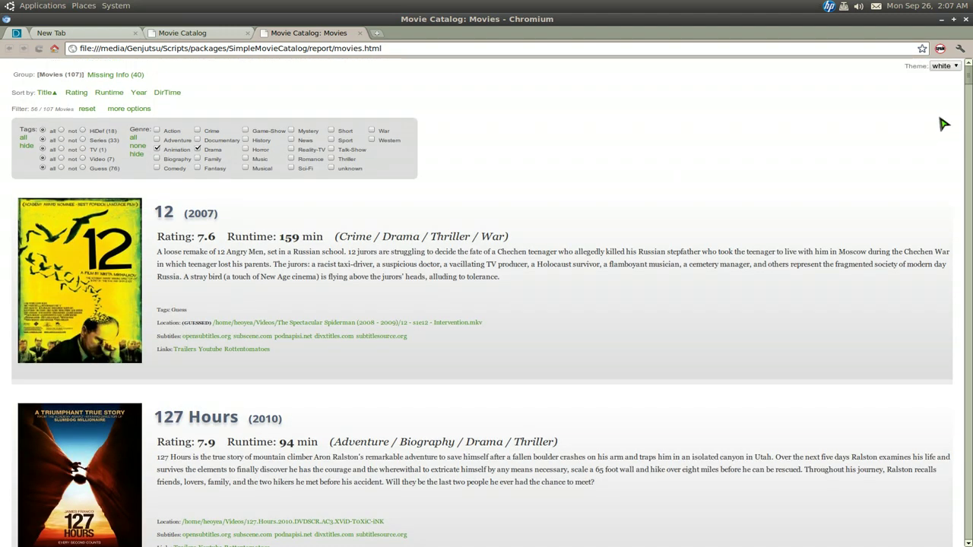
Preview the catalog in the black, grey and old themes, then restore the white theme
left_click(952, 67)
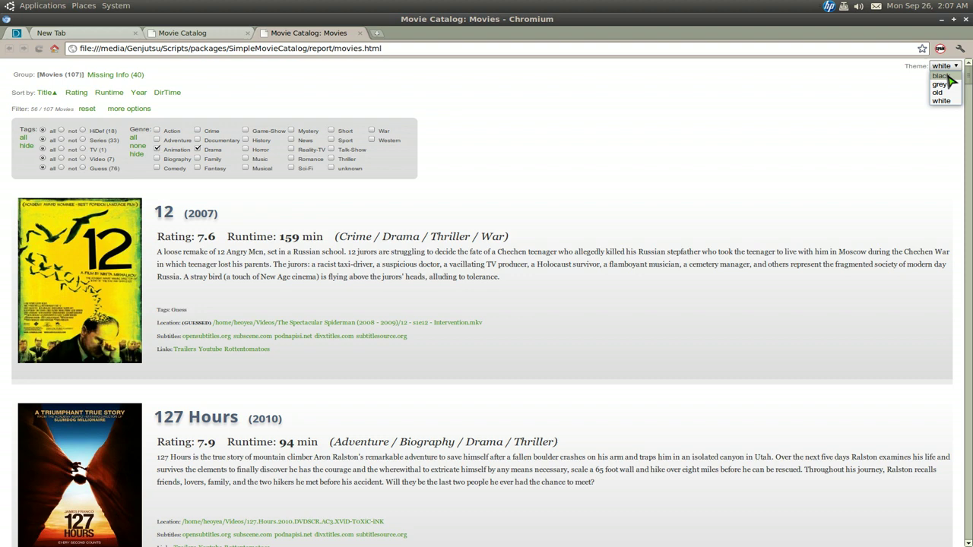
left_click(946, 77)
left_click(948, 66)
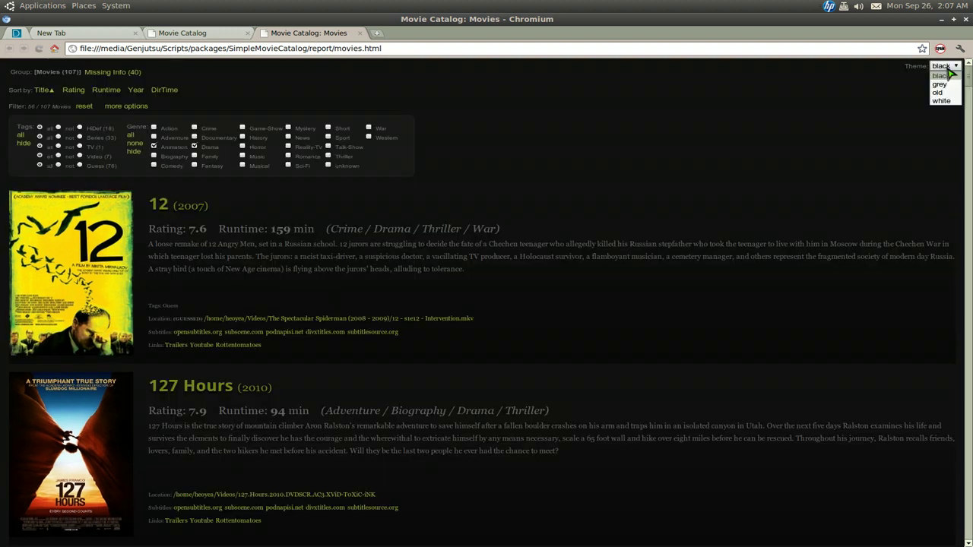
left_click(947, 83)
left_click(949, 66)
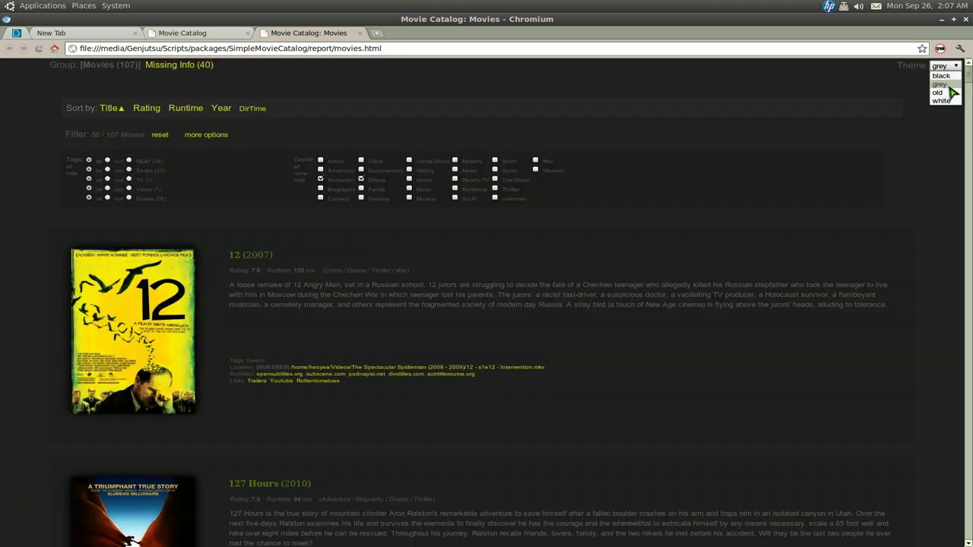
left_click(950, 93)
left_click(948, 67)
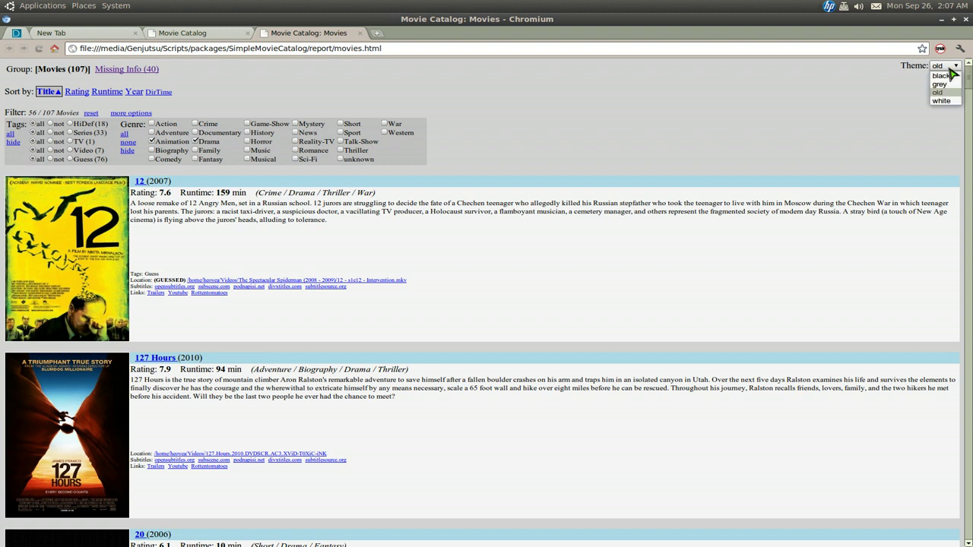
left_click(952, 103)
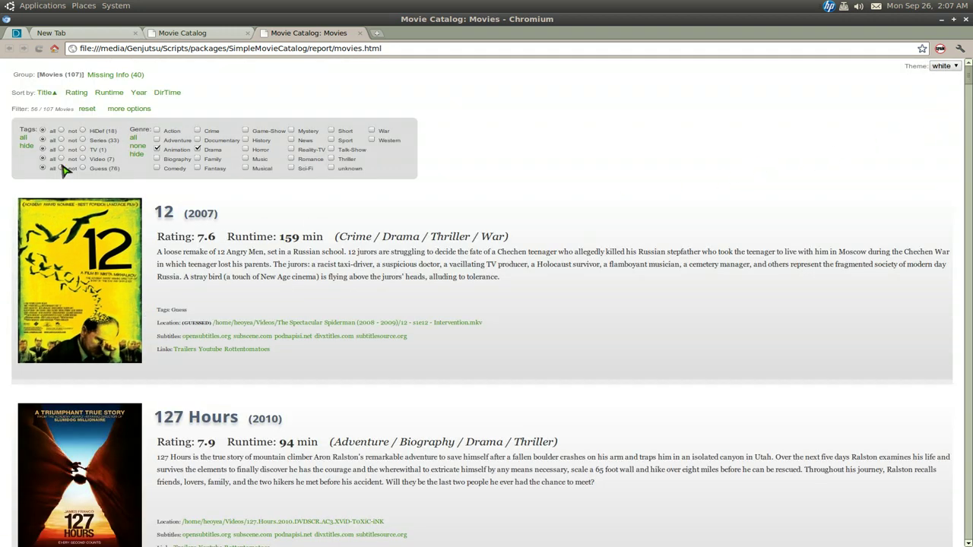
Enlarge the page and restrict the tag filters to entries tagged HiDef, Series and TV
key("ctrl+plus")
key("ctrl+plus")
key("ctrl+plus")
key("ctrl+plus")
key("ctrl+plus")
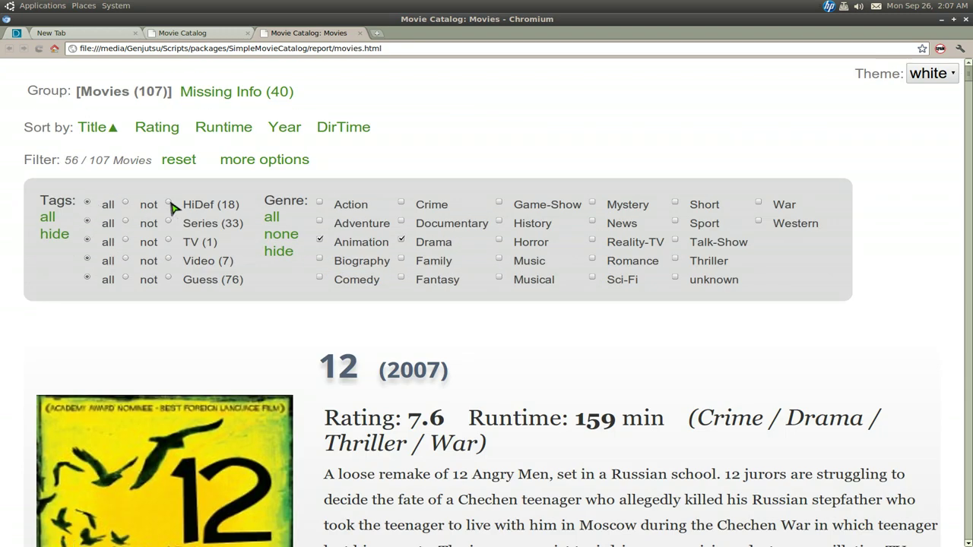
left_click(170, 204)
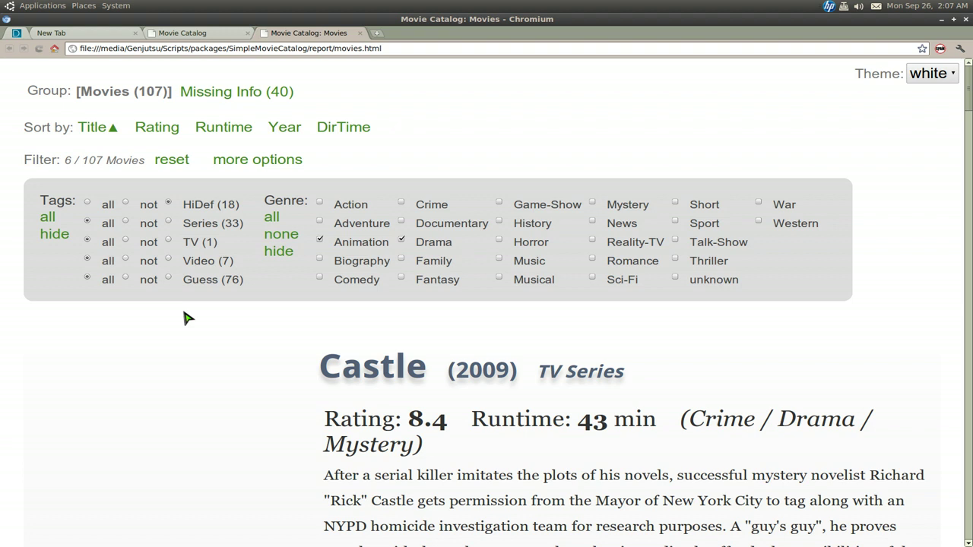
left_click(168, 223)
left_click(169, 242)
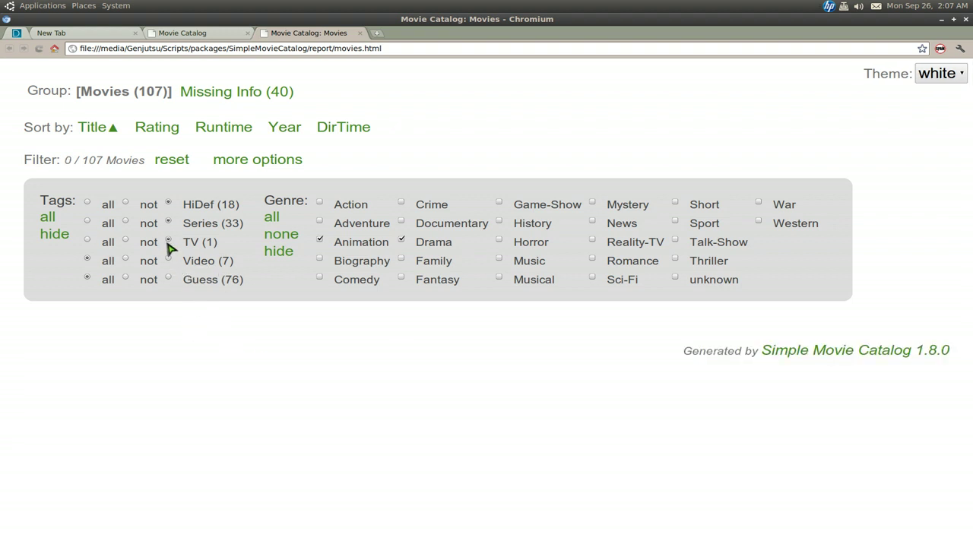
Set the TV, Series and HiDef tag filters back to all and restore the default page zoom
left_click(87, 241)
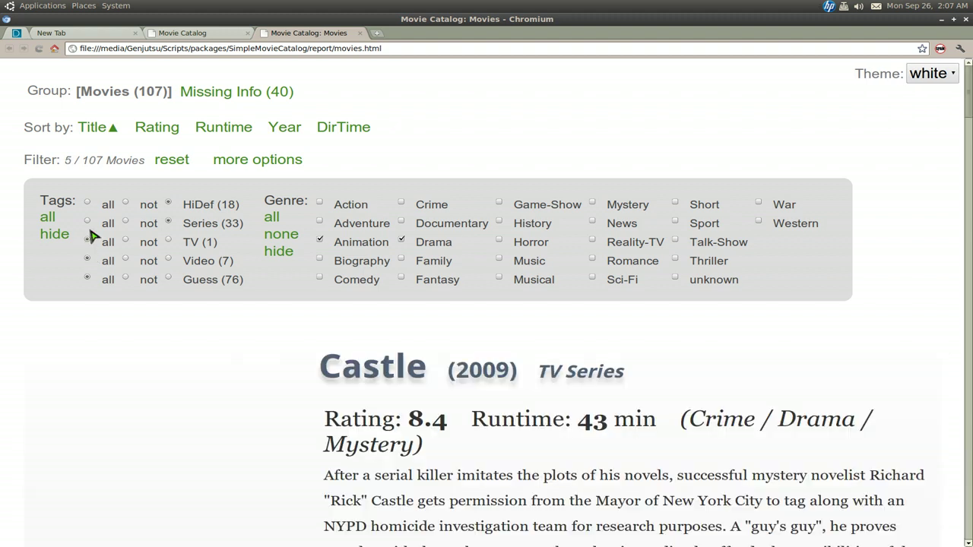
left_click(87, 221)
left_click(89, 205)
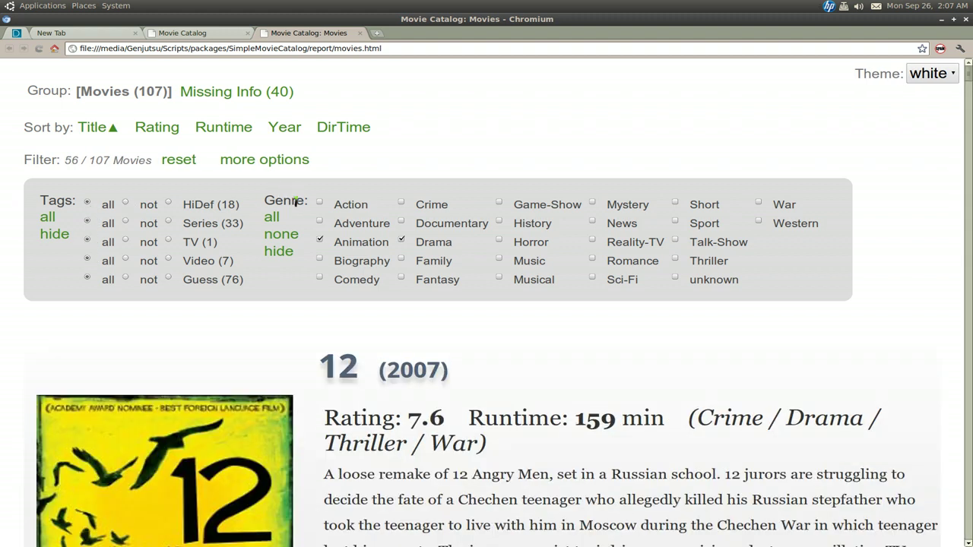
key("ctrl+0")
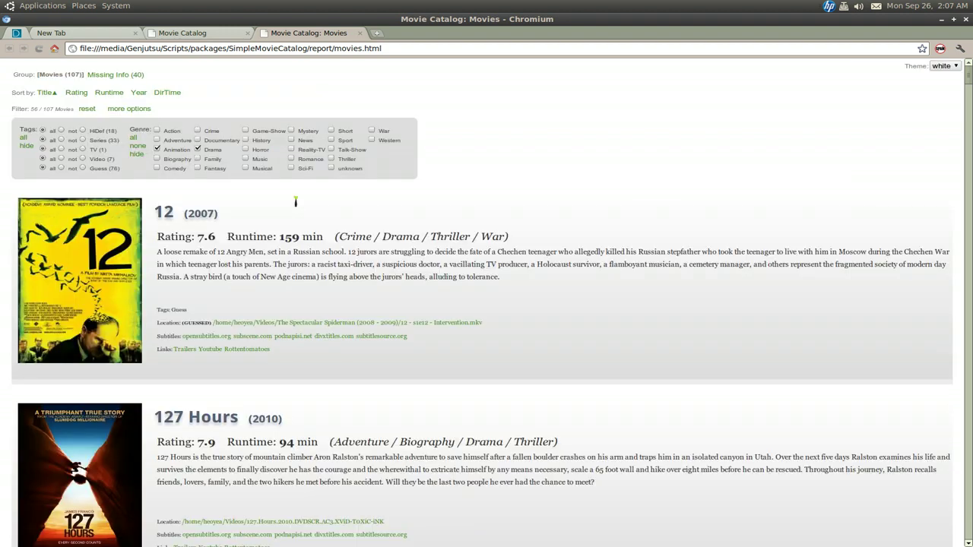